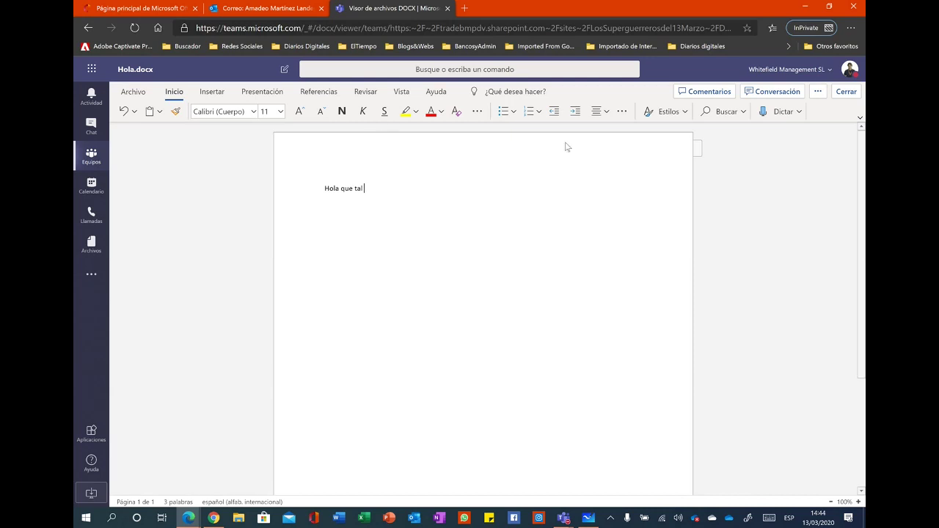
Show the conversation pane beside Hola.docx, then close the document to return to the General channel's files
{"action": "left_click", "coordinate": [762, 95]}
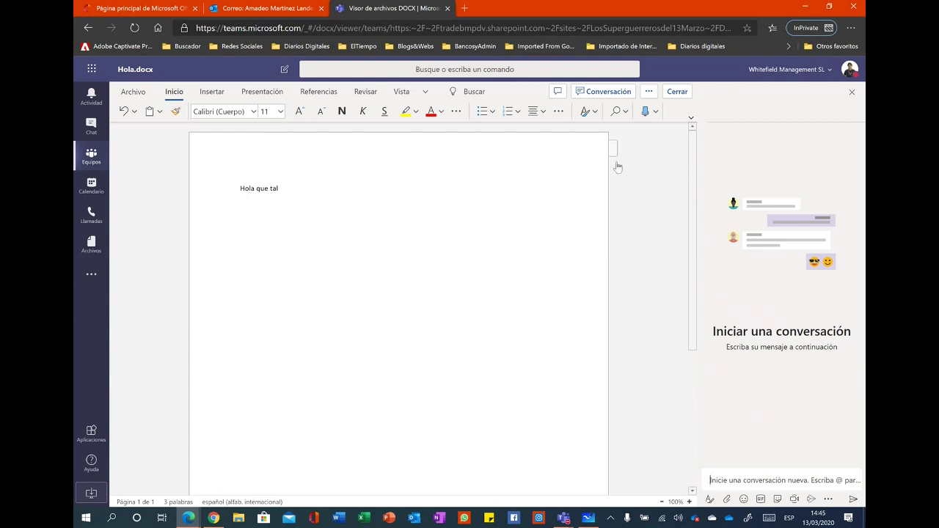
{"action": "left_click", "coordinate": [290, 214]}
{"action": "left_click", "coordinate": [675, 93]}
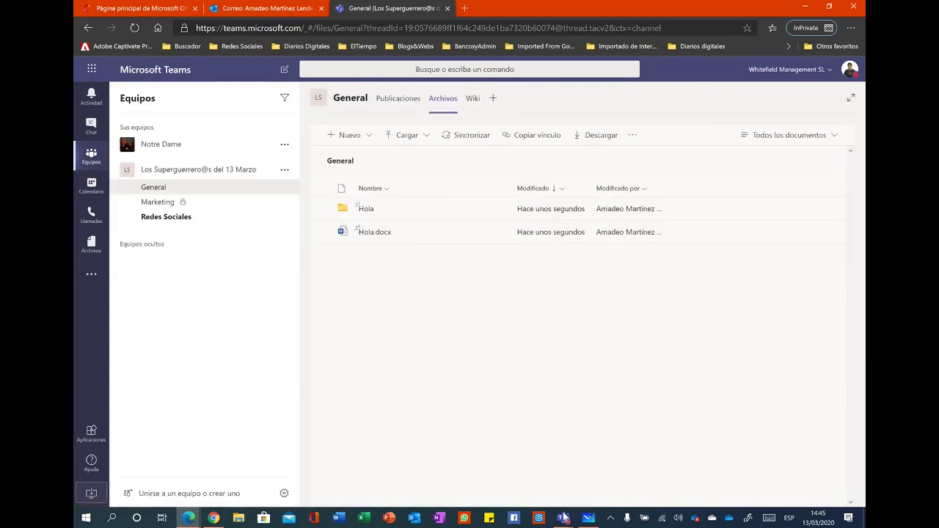
Switch to the live event in the Teams desktop app, publish the new question about organising teams and channels, then return to the browser
{"action": "mouse_move", "coordinate": [563, 518]}
{"action": "left_click", "coordinate": [543, 441]}
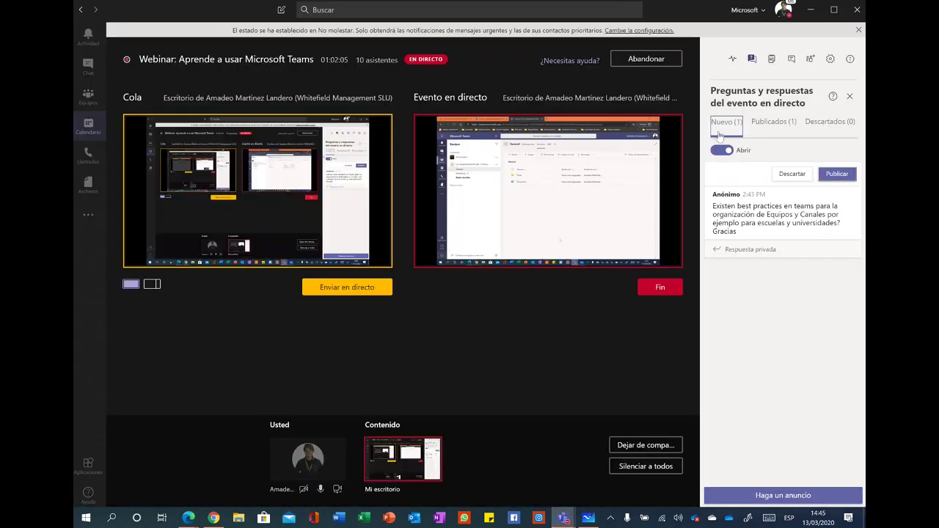
{"action": "left_click_drag", "start_coordinate": [715, 207], "coordinate": [789, 221]}
{"action": "left_click", "coordinate": [762, 214]}
{"action": "left_click", "coordinate": [720, 219]}
{"action": "left_click", "coordinate": [734, 220]}
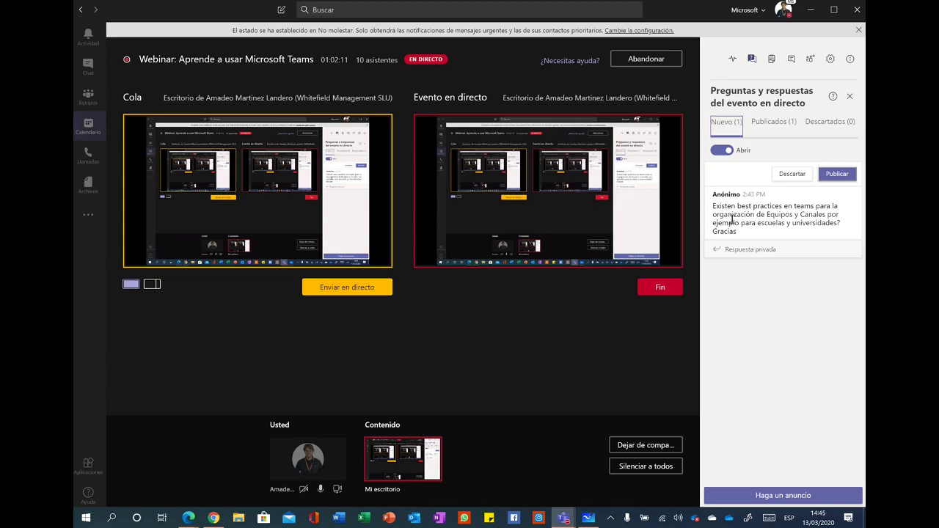
{"action": "mouse_move", "coordinate": [715, 224]}
{"action": "left_mouse_down"}
{"action": "mouse_move", "coordinate": [780, 224]}
{"action": "mouse_move", "coordinate": [712, 223]}
{"action": "left_mouse_up"}
{"action": "left_click", "coordinate": [762, 233]}
{"action": "left_click", "coordinate": [736, 218]}
{"action": "left_click", "coordinate": [820, 174]}
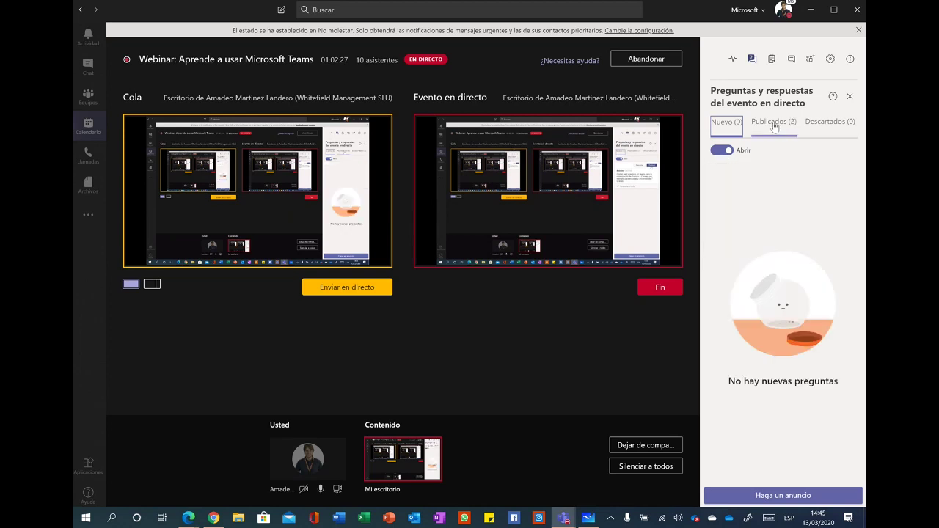
{"action": "left_click", "coordinate": [811, 10]}
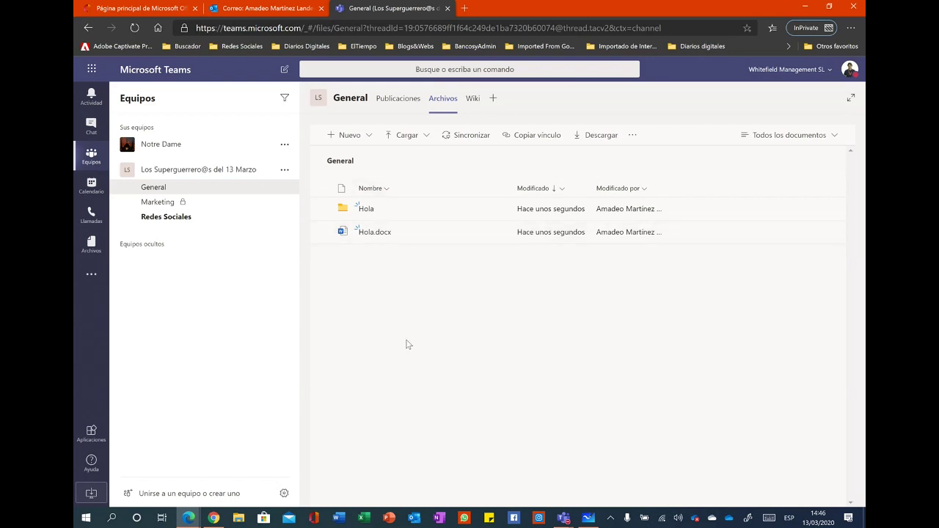
Review the General channel's posts and the upload options available for its files
{"action": "left_click", "coordinate": [399, 102]}
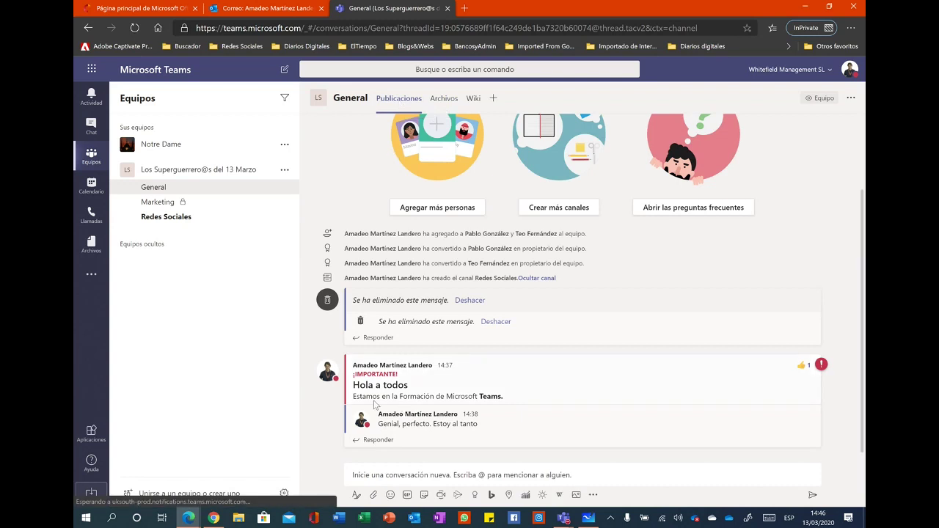
{"action": "left_click", "coordinate": [436, 100]}
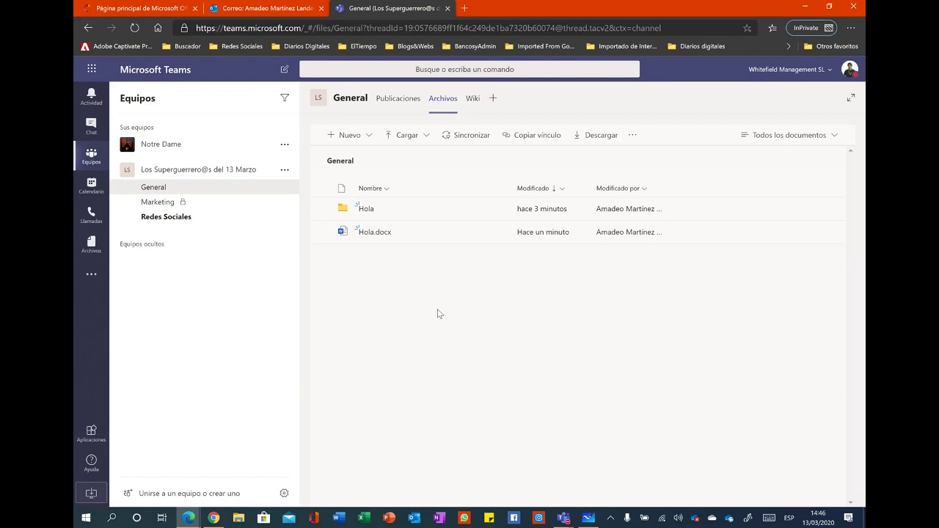
{"action": "left_click", "coordinate": [396, 136]}
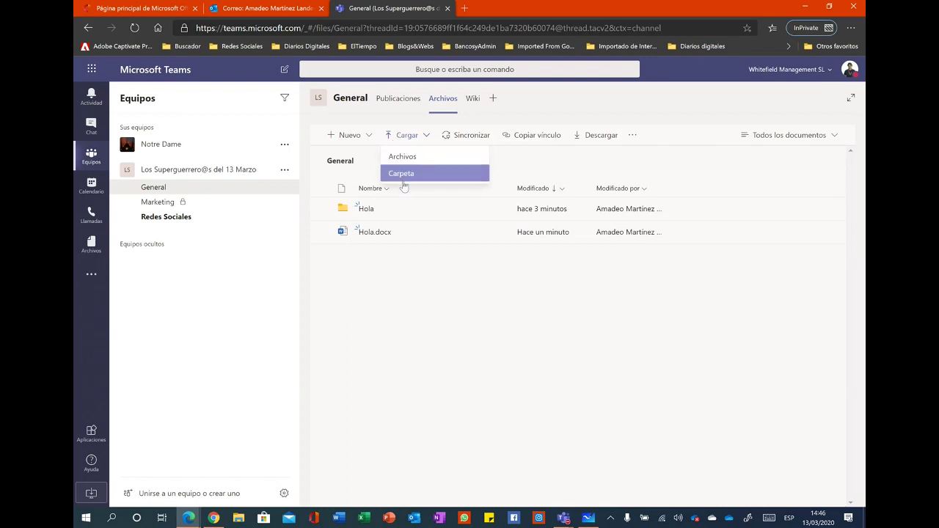
{"action": "left_click", "coordinate": [390, 327]}
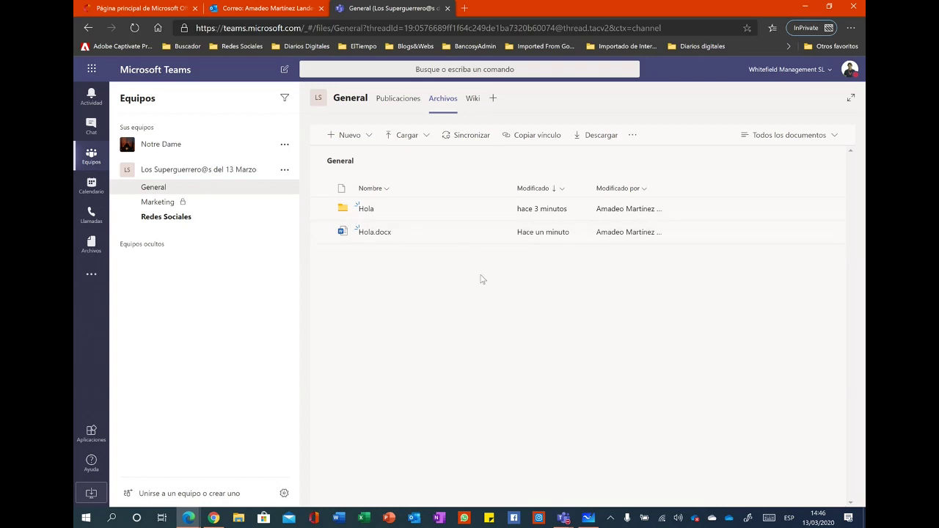
Switch to File Explorer and collapse the OneDrive folder trees to view the synced locations, then return to the browser
{"action": "left_click", "coordinate": [238, 519]}
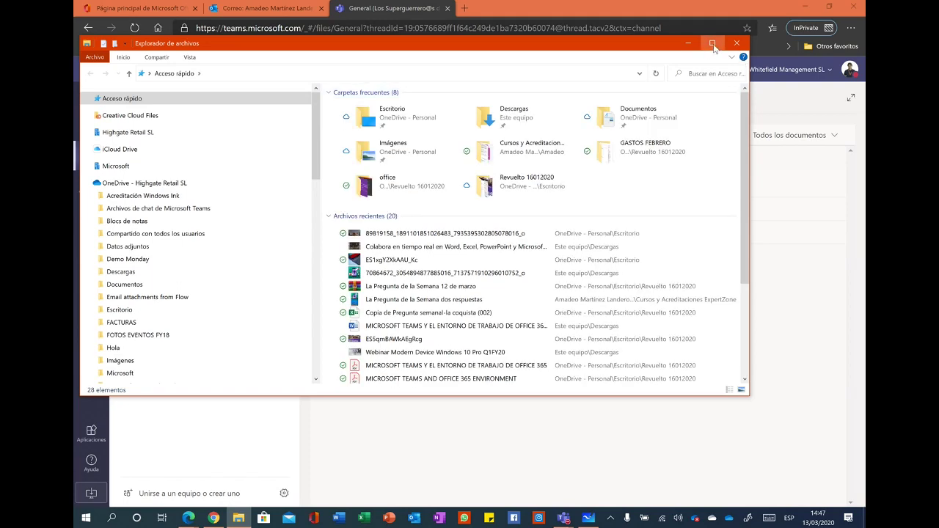
{"action": "left_click", "coordinate": [712, 44]}
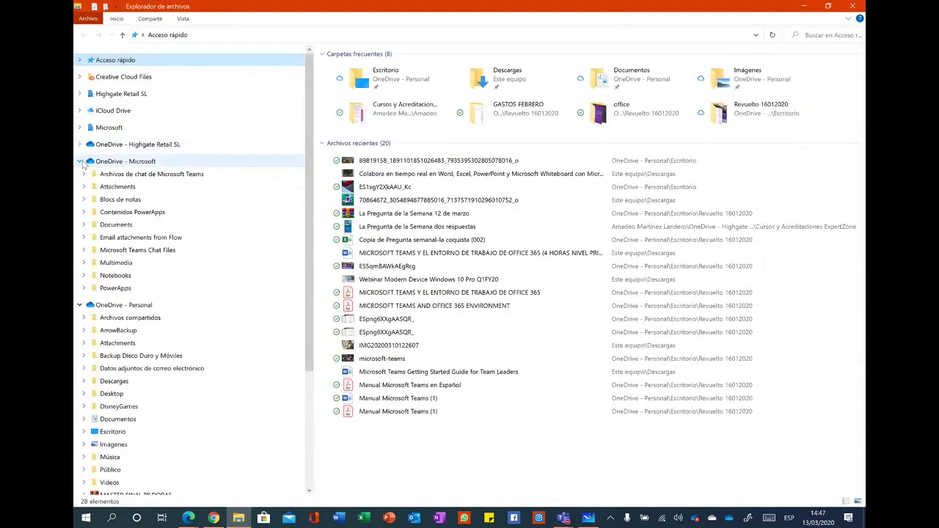
{"action": "left_click", "coordinate": [79, 161]}
{"action": "left_click", "coordinate": [79, 178]}
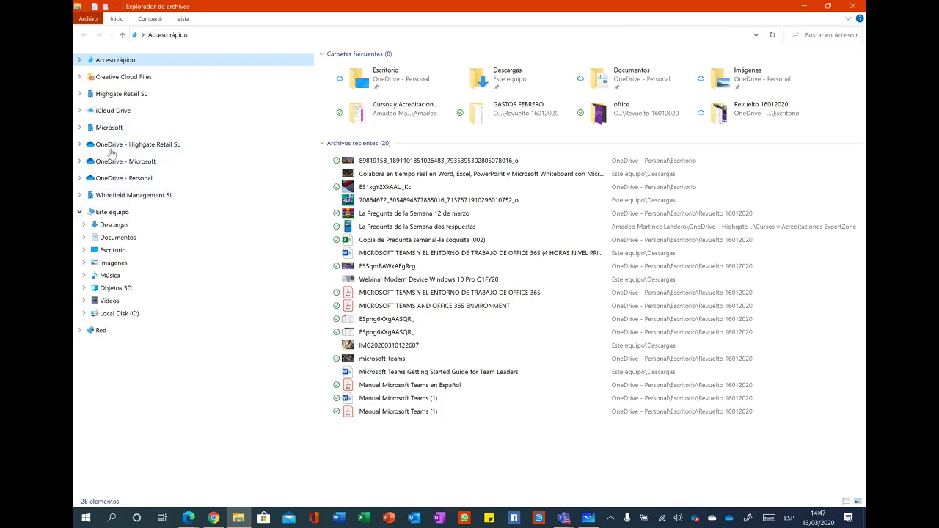
{"action": "left_click", "coordinate": [800, 11]}
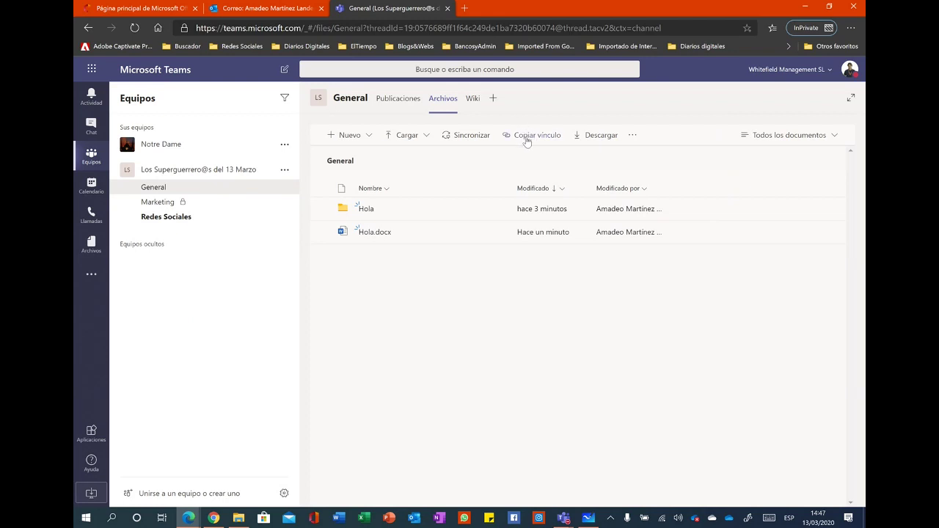
Open the General channel's files in SharePoint and go to the root of the Documentos library
{"action": "left_click", "coordinate": [635, 135]}
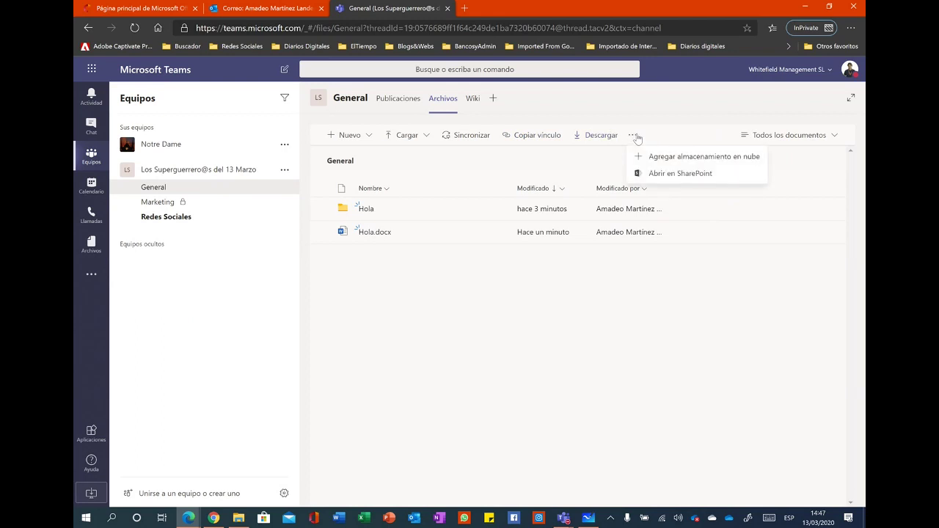
{"action": "left_click", "coordinate": [701, 176]}
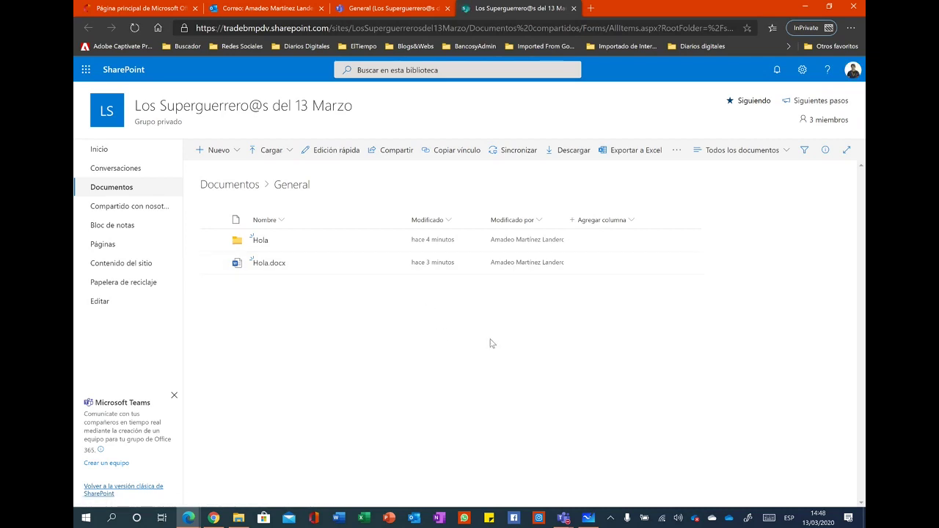
{"action": "left_click", "coordinate": [101, 188]}
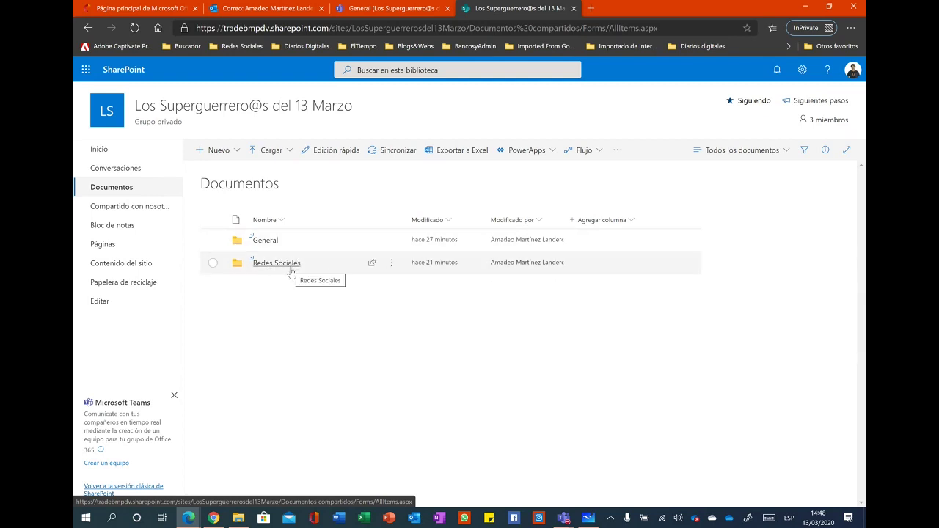
Compare the team's channels in Teams with the SharePoint library folders, and inspect the contents of the General folder
{"action": "left_click", "coordinate": [377, 9]}
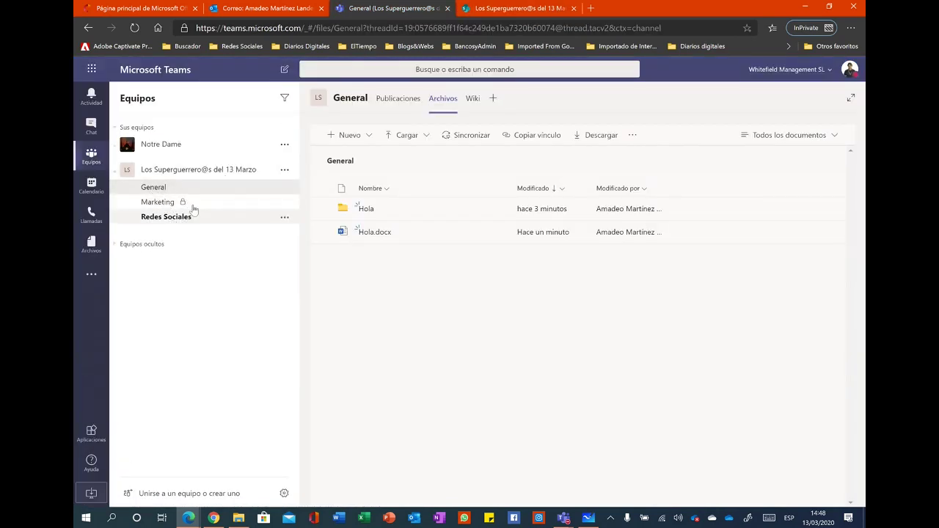
{"action": "left_click", "coordinate": [513, 8]}
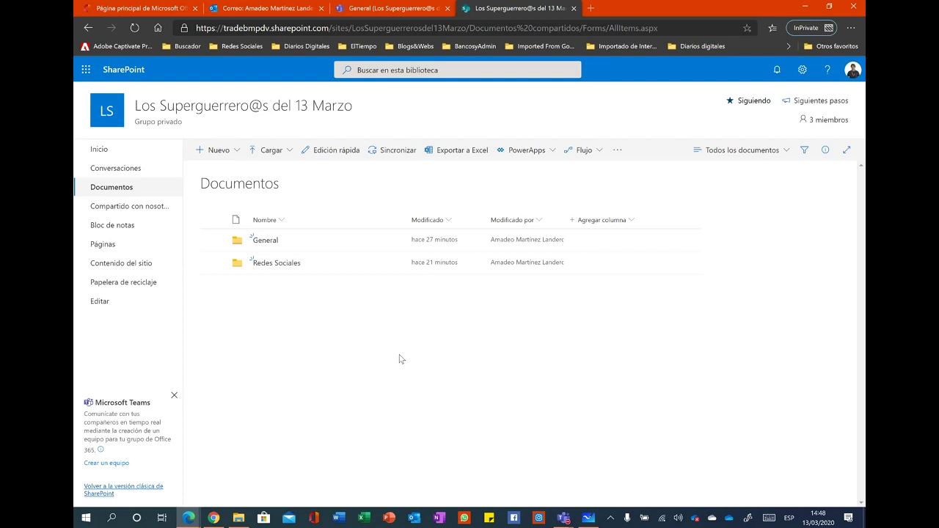
{"action": "left_click", "coordinate": [269, 244]}
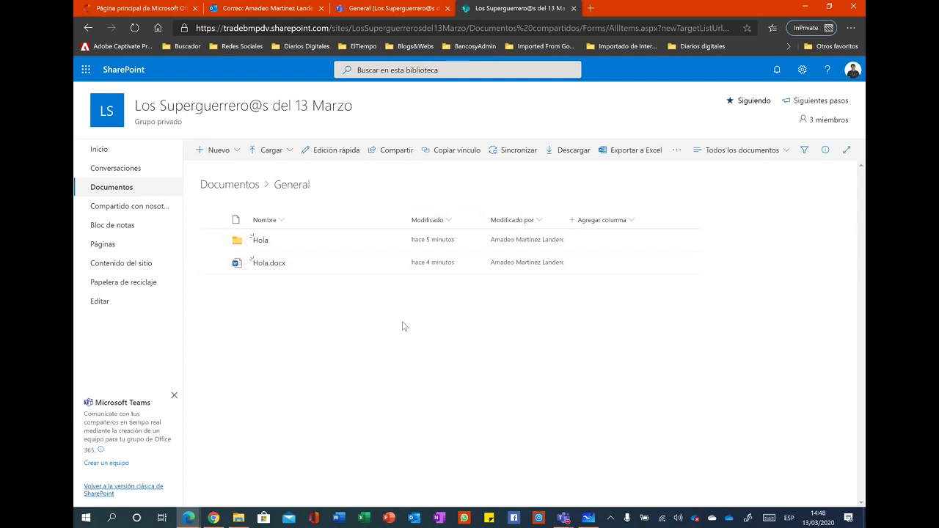
{"action": "left_click", "coordinate": [230, 184]}
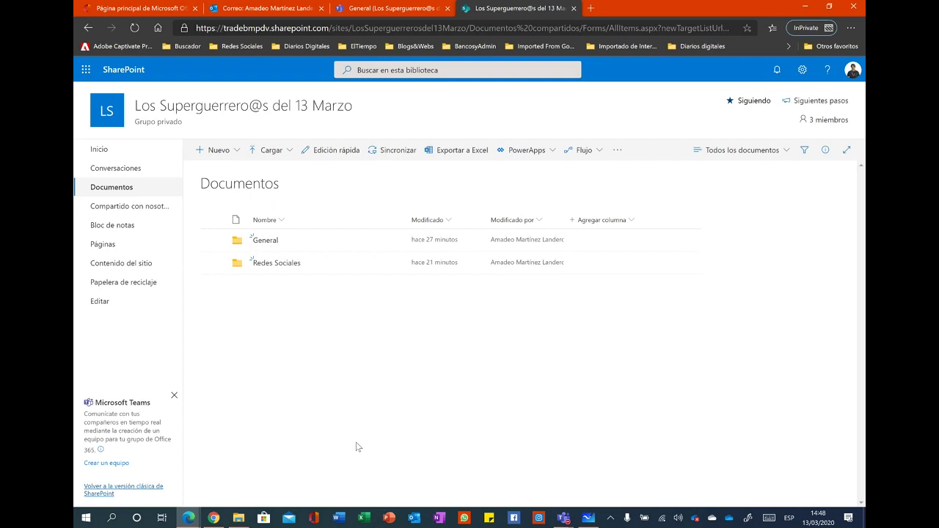
Create a new Word document at the root of the Documentos library and close it
{"action": "left_click", "coordinate": [216, 150]}
{"action": "left_click", "coordinate": [438, 371]}
{"action": "left_click", "coordinate": [220, 153]}
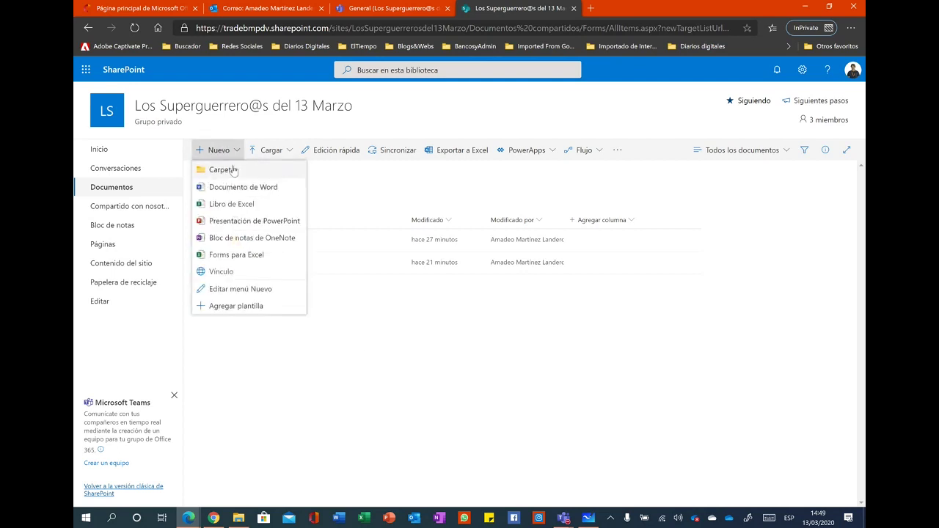
{"action": "left_click", "coordinate": [234, 187]}
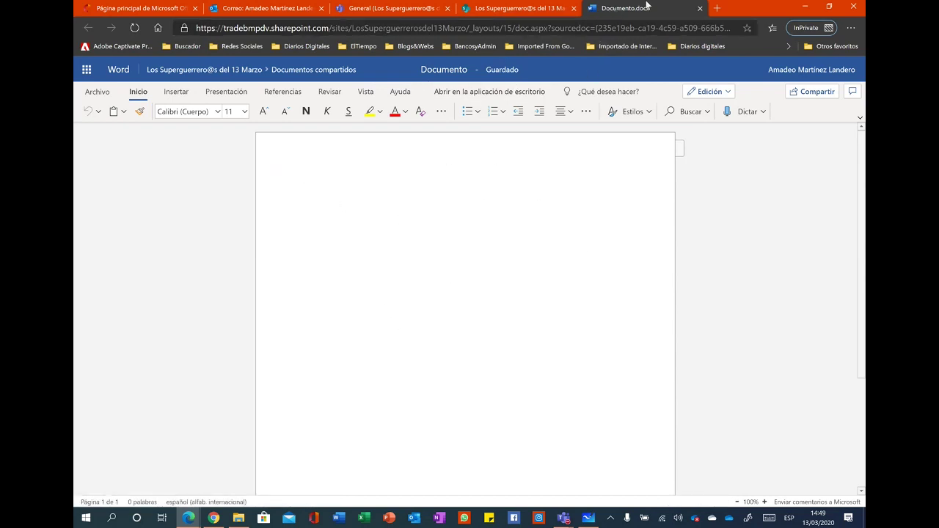
{"action": "left_click", "coordinate": [700, 8]}
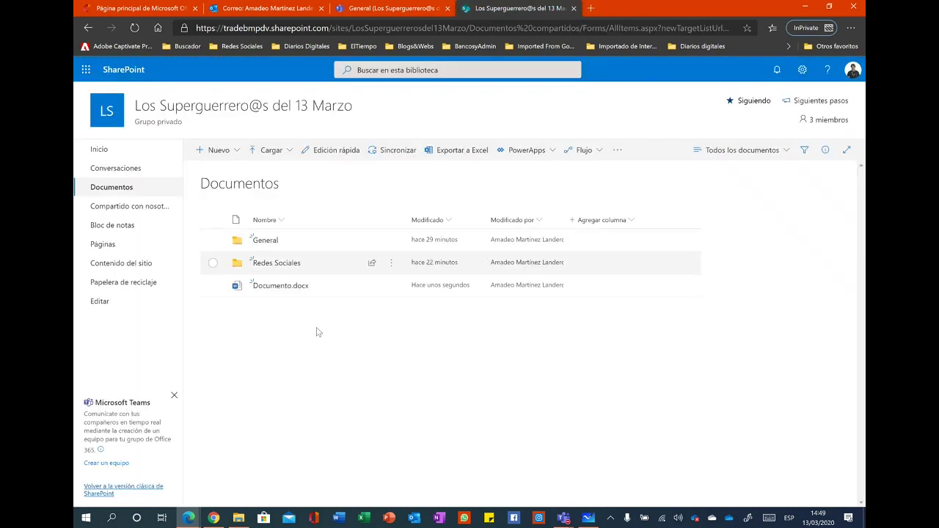
Move Documento.docx from the root of the Documentos library into the General folder
{"action": "mouse_move", "coordinate": [308, 299]}
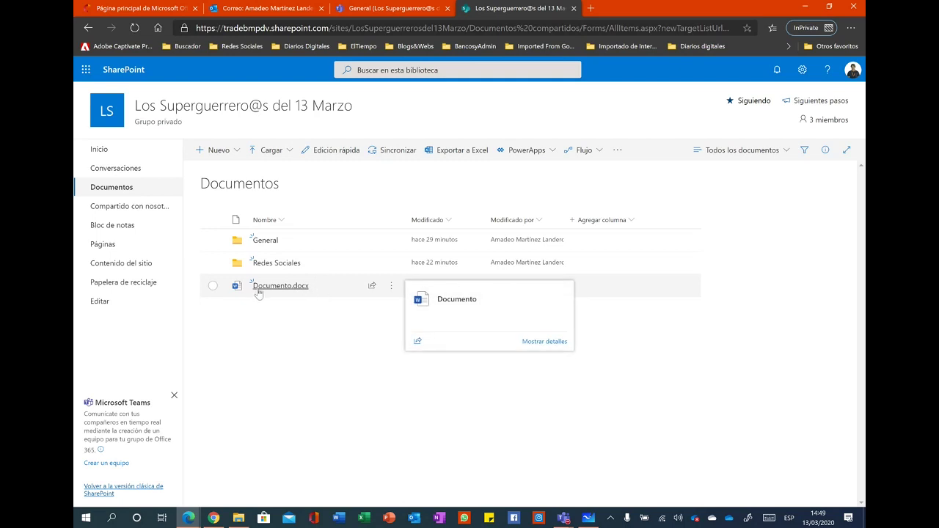
{"action": "left_click", "coordinate": [352, 291]}
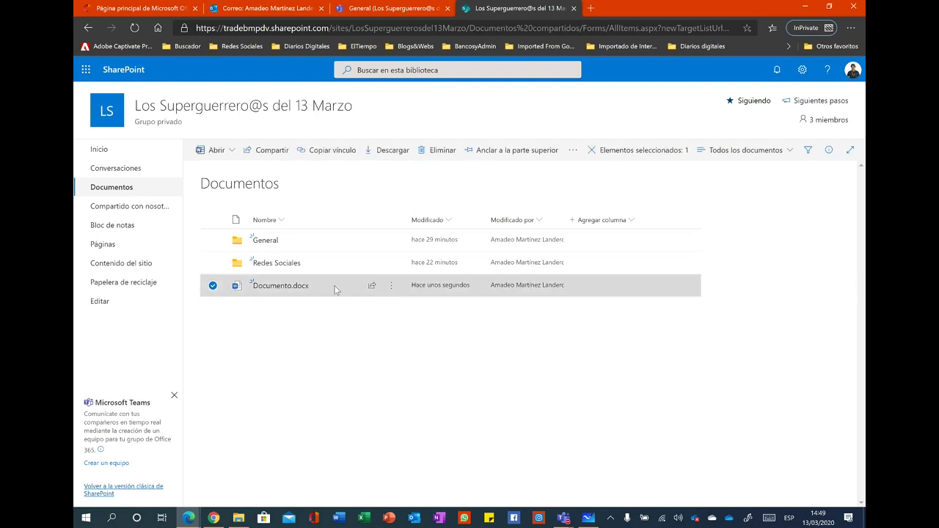
{"action": "left_click_drag", "start_coordinate": [342, 290], "coordinate": [297, 238]}
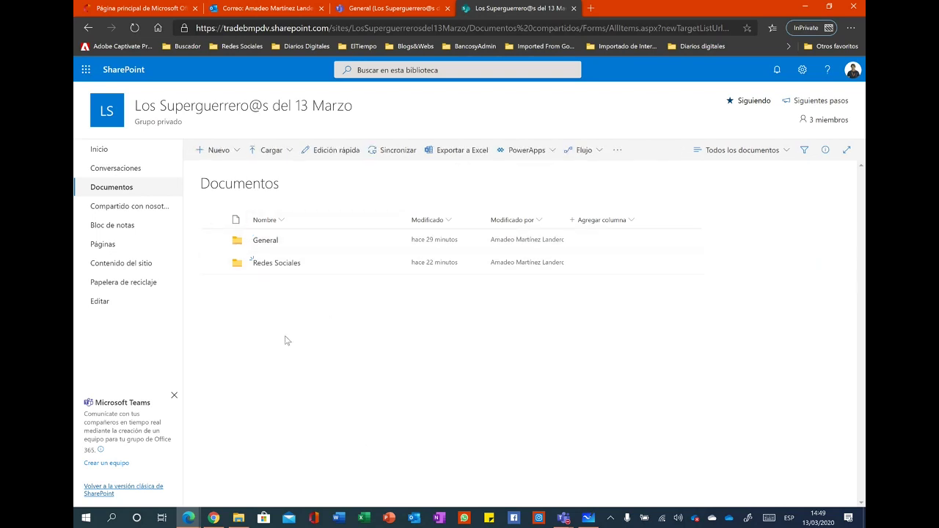
Return to Teams, browse the Marketing and Redes Sociales channels, and check the General channel's files for the moved document
{"action": "left_click", "coordinate": [365, 9]}
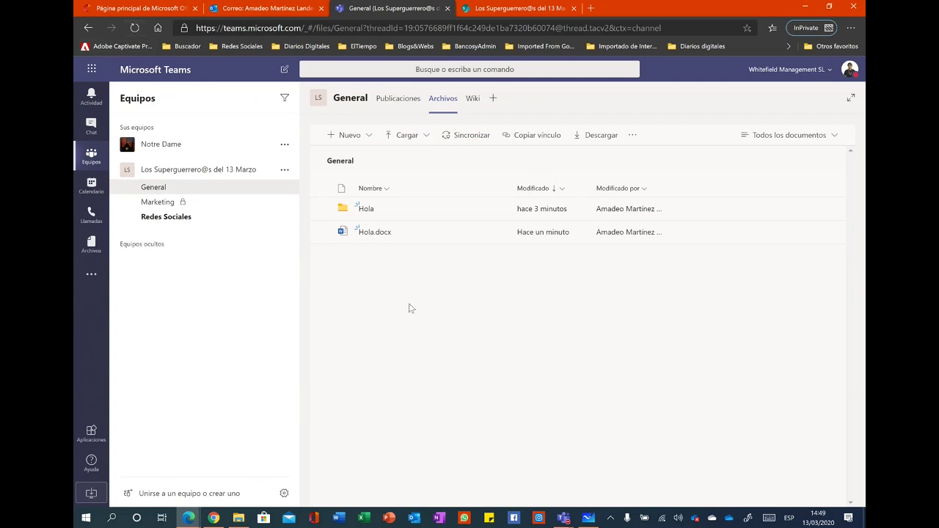
{"action": "left_click", "coordinate": [159, 202]}
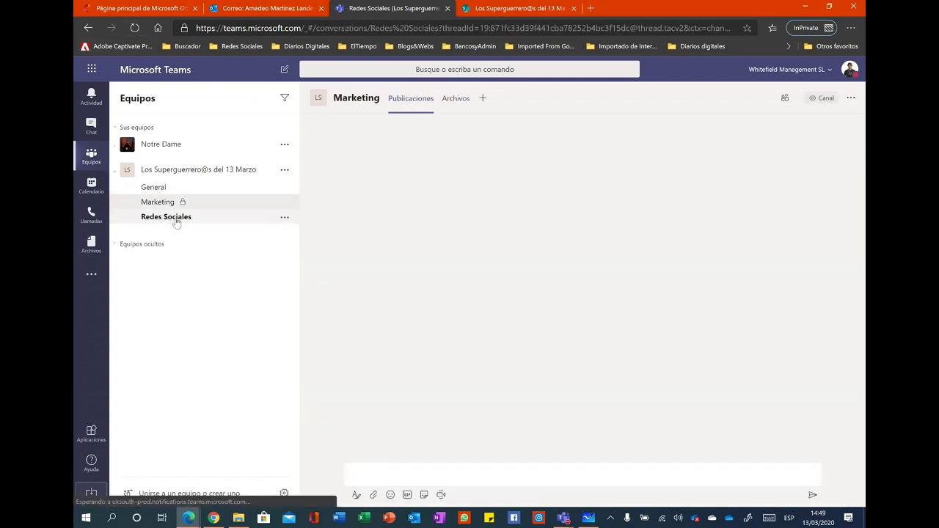
{"action": "left_click", "coordinate": [167, 218]}
{"action": "left_click", "coordinate": [154, 187]}
{"action": "left_click", "coordinate": [443, 98]}
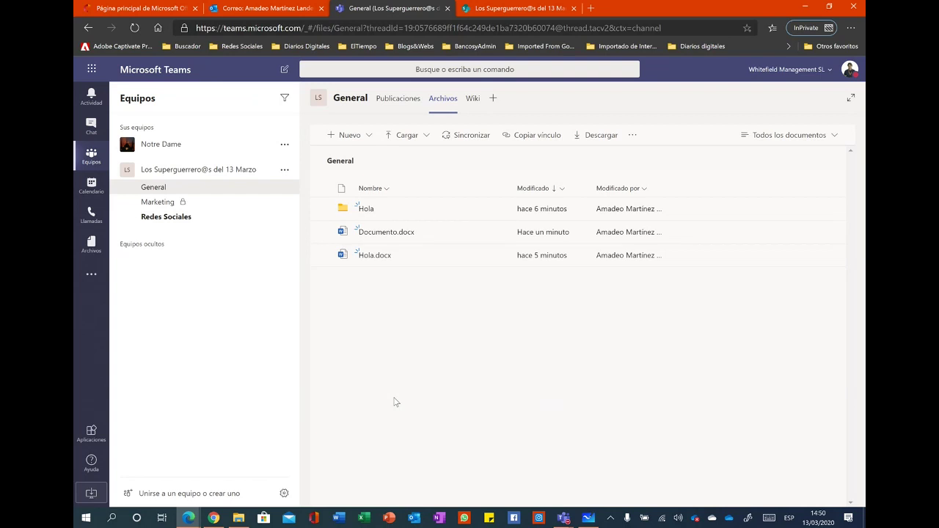
Revisit the SharePoint Documentos library, then examine the options offered for the Hola folder in Teams
{"action": "left_click", "coordinate": [519, 8]}
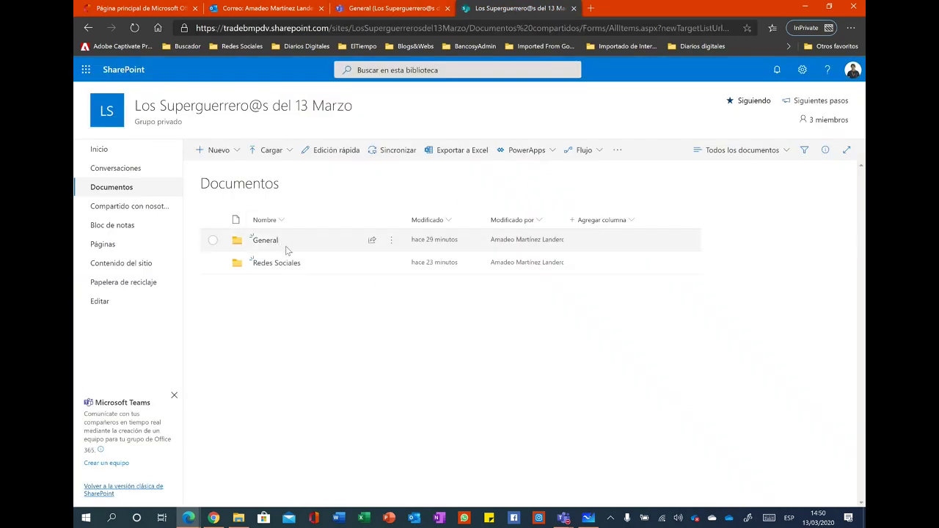
{"action": "left_click", "coordinate": [374, 8]}
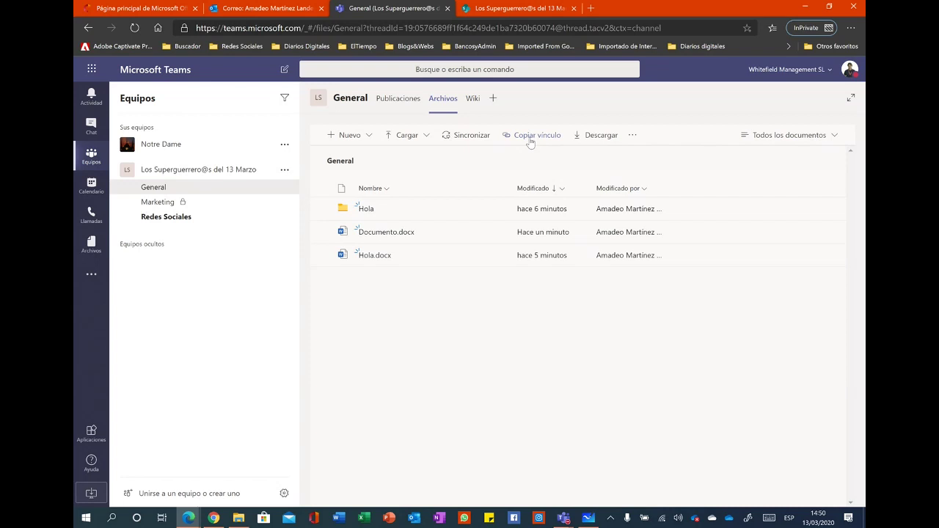
{"action": "left_click", "coordinate": [497, 209]}
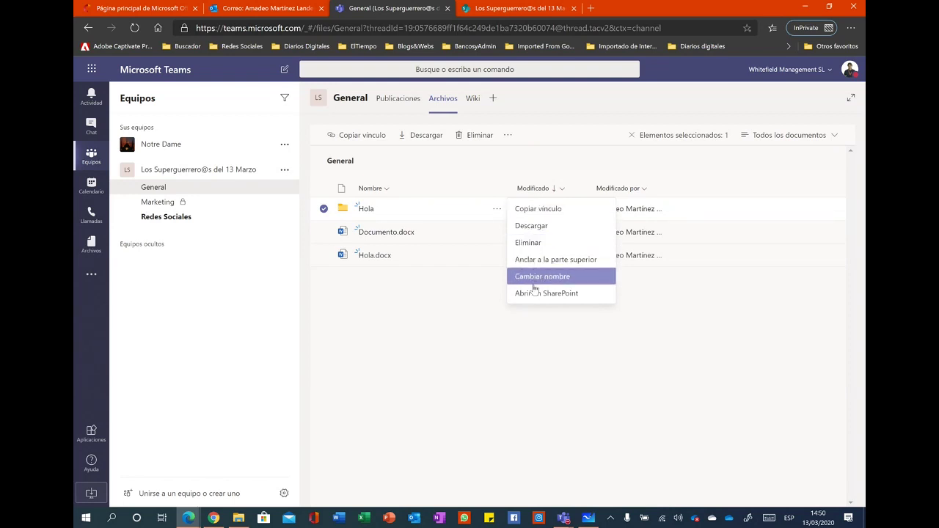
{"action": "left_click", "coordinate": [442, 366]}
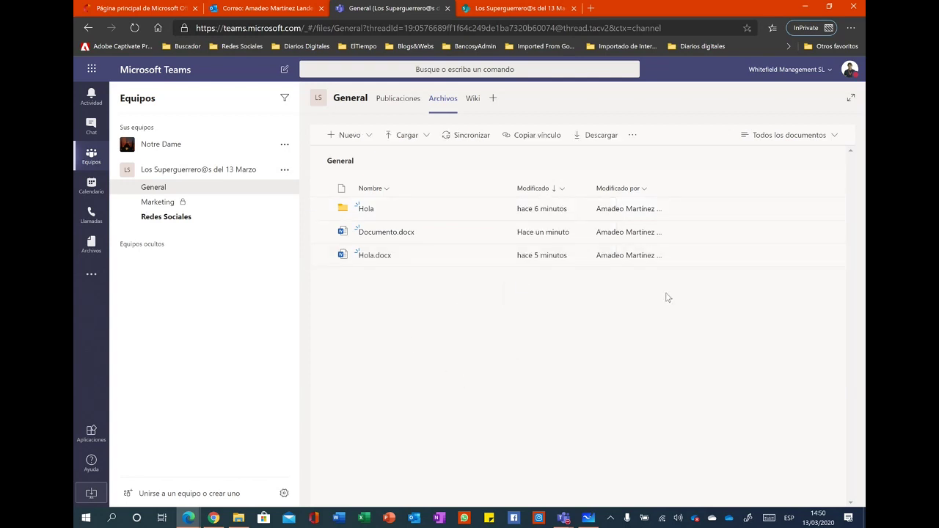
Open the instant meeting setup in the General channel's posts and switch the camera on and back off
{"action": "left_click", "coordinate": [156, 189]}
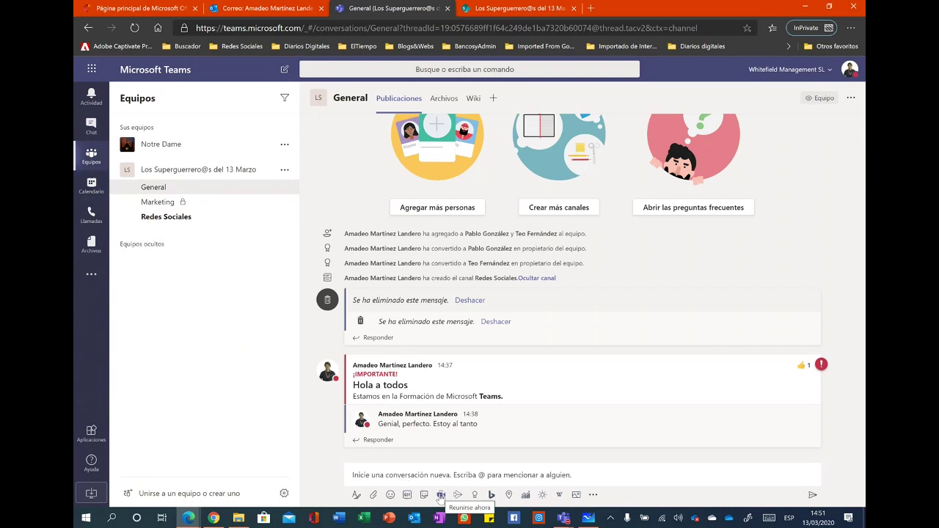
{"action": "left_click", "coordinate": [440, 495]}
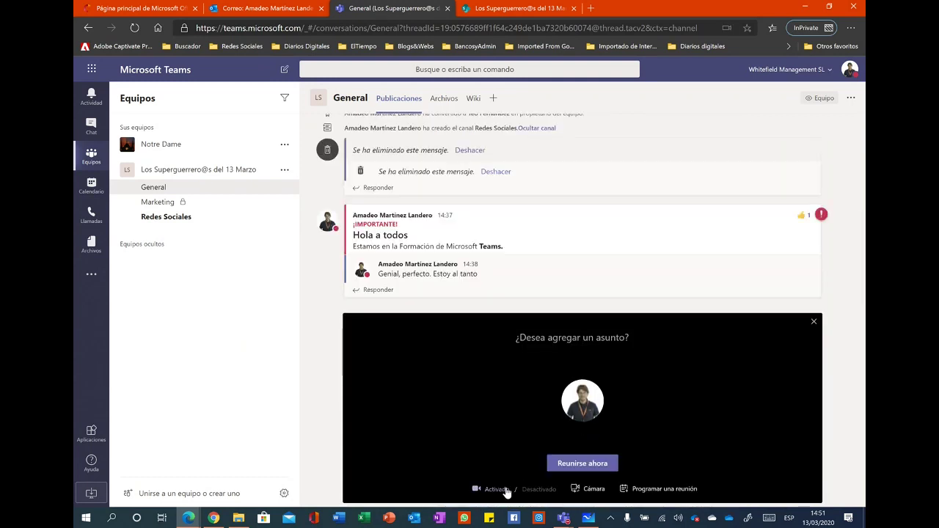
{"action": "left_click", "coordinate": [500, 489]}
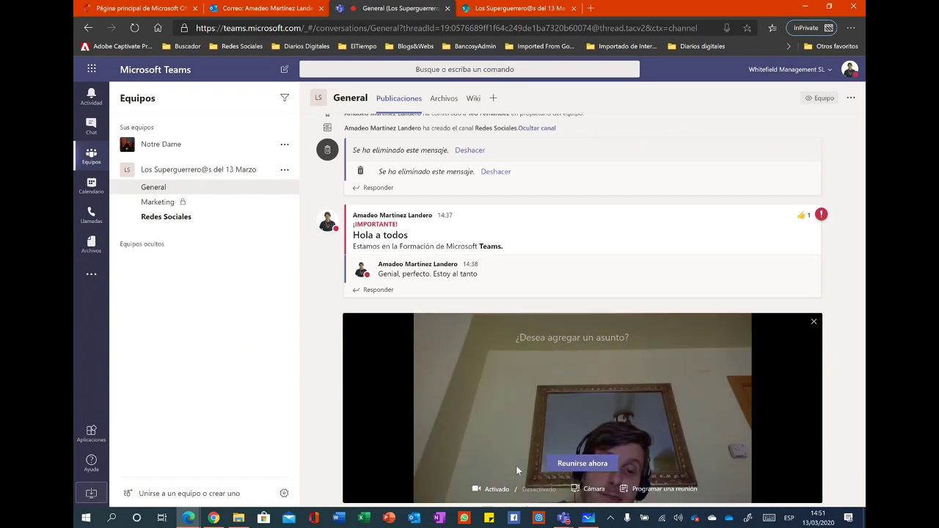
{"action": "left_click", "coordinate": [495, 493]}
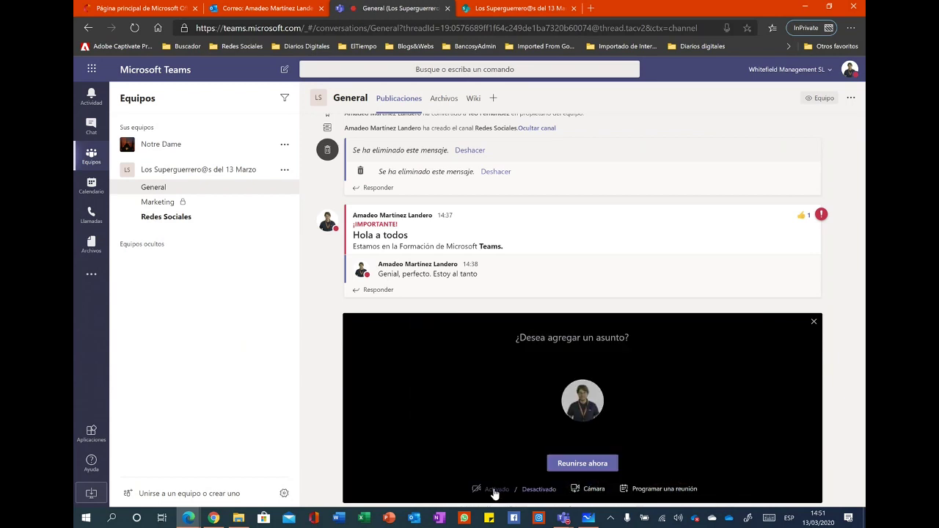